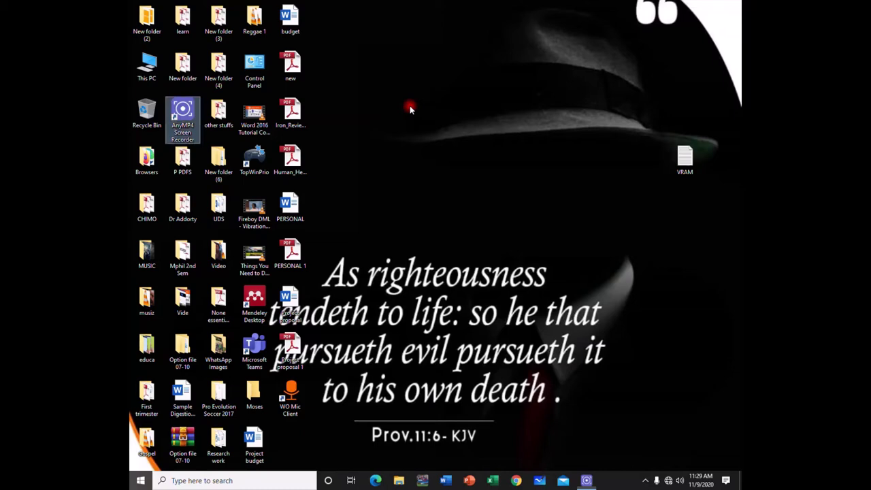
# - Open Advanced display settings for the DELL 1708FP display via the desktop's Display settings
pyautogui.rightClick(410, 108)
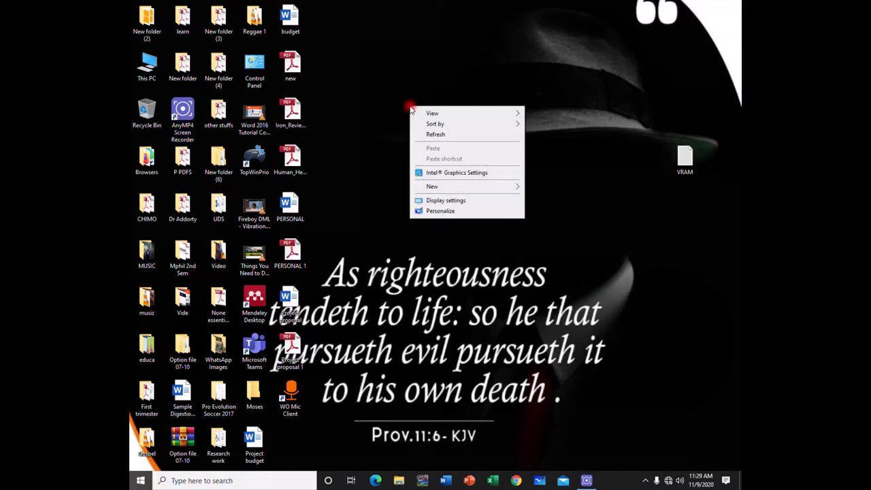
pyautogui.click(444, 201)
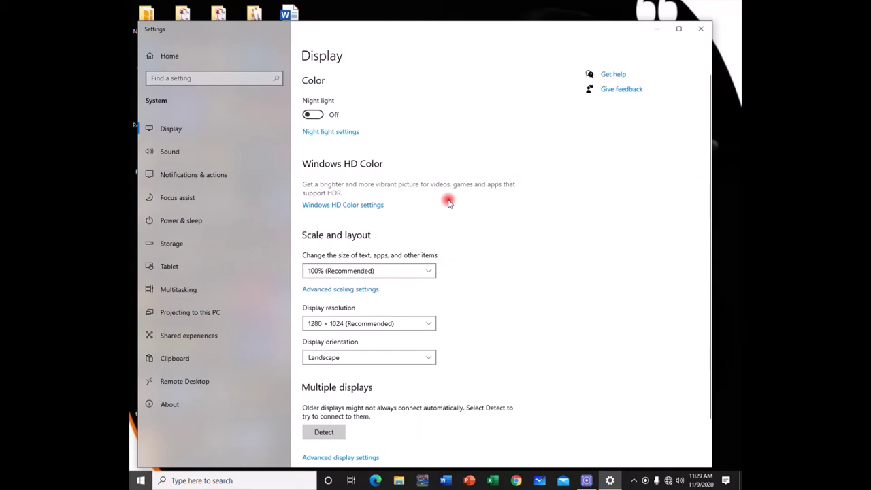
pyautogui.scroll(-1, 452, 206)
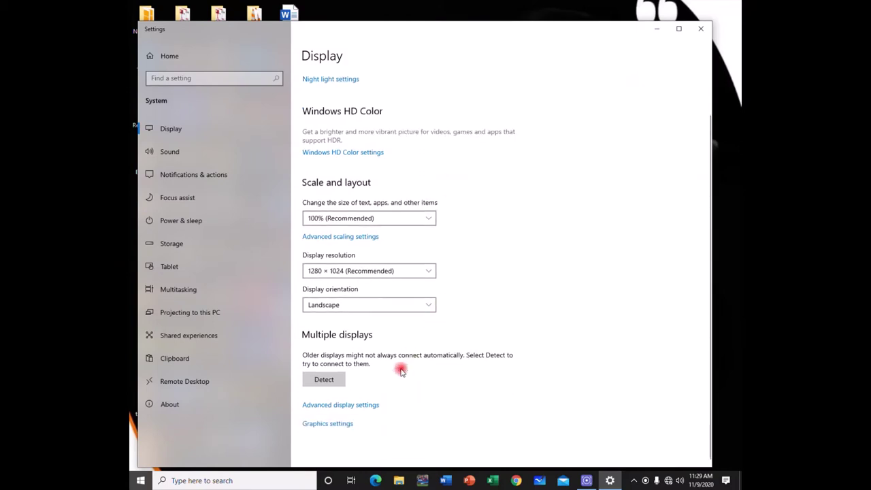
pyautogui.click(370, 405)
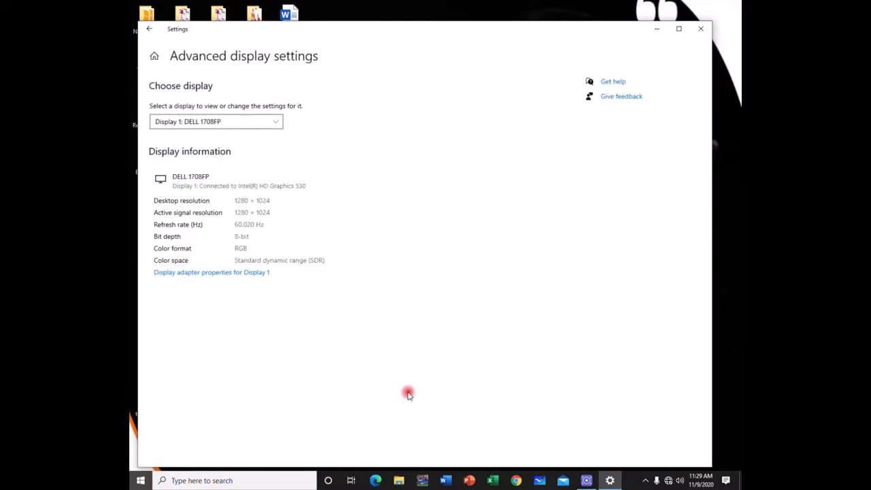
# - Open Display adapter properties and confirm Intel HD Graphics 530 shows 128 MB dedicated video memory
pyautogui.click(245, 273)
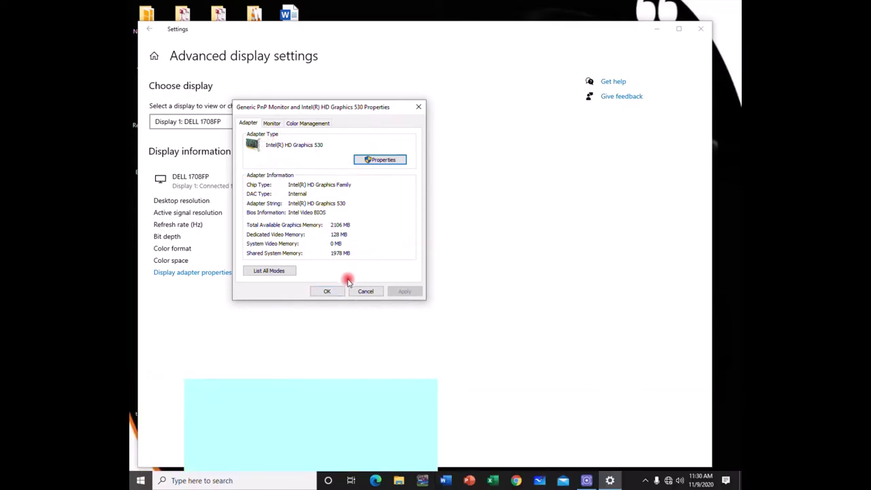
pyautogui.click(328, 291)
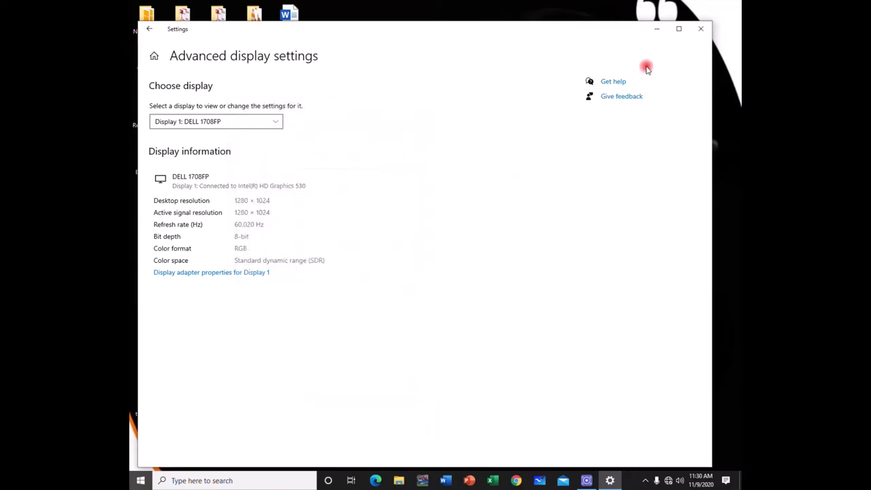
# - Close Settings and bring up the Run box with regedit in the Open field
pyautogui.click(701, 29)
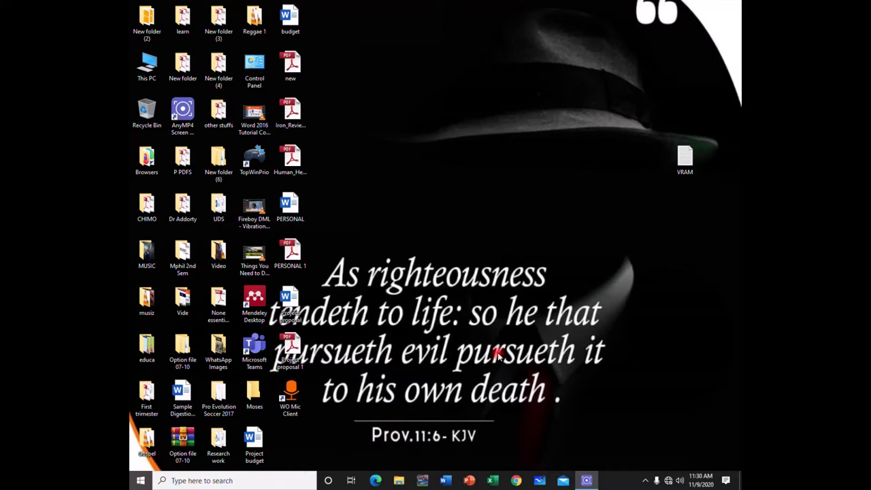
pyautogui.press('super+r')
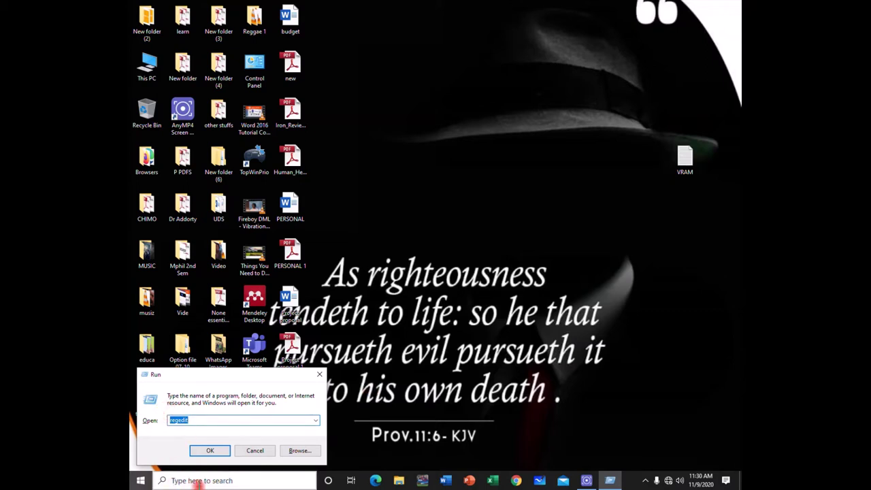
pyautogui.click(188, 420)
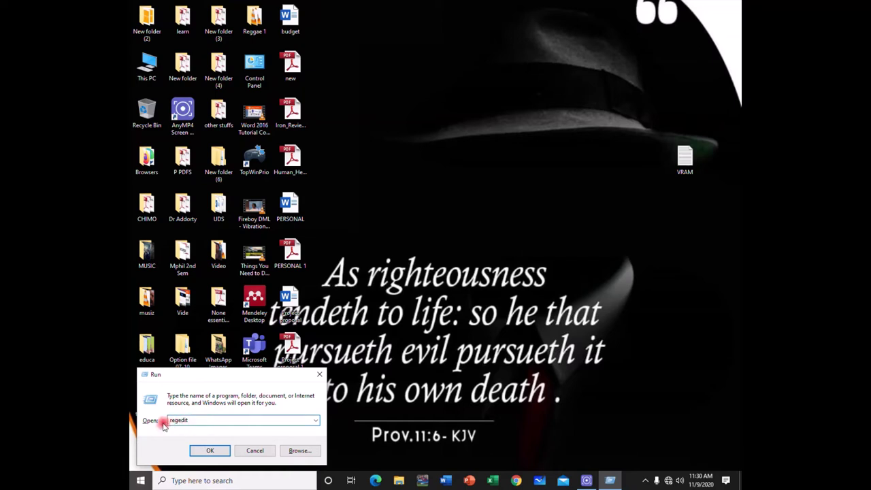
# - Launch regedit, open the VRAM.txt notes, and navigate to HKEY_LOCAL_MACHINE\SOFTWARE\Intel
pyautogui.click(209, 451)
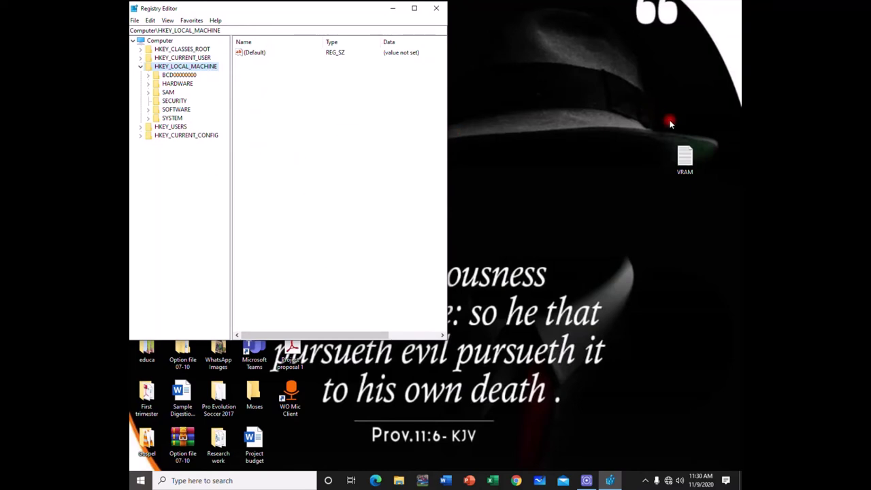
pyautogui.doubleClick(675, 157)
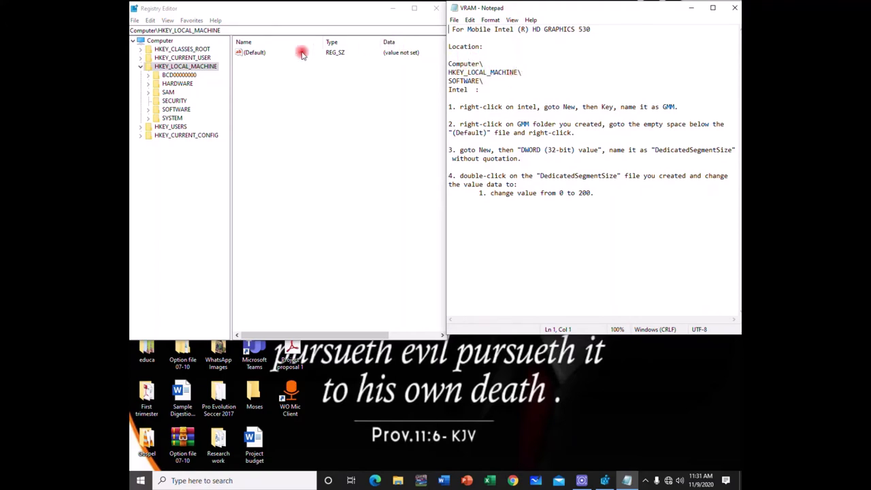
pyautogui.click(139, 71)
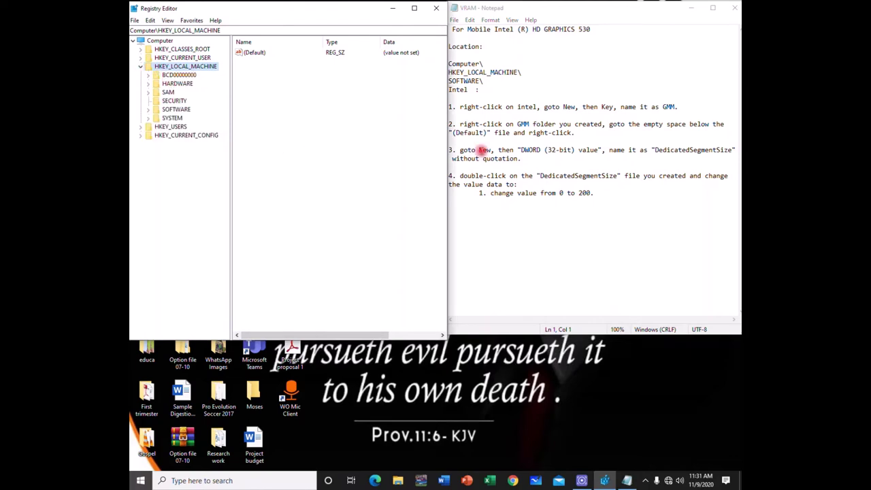
pyautogui.click(148, 109)
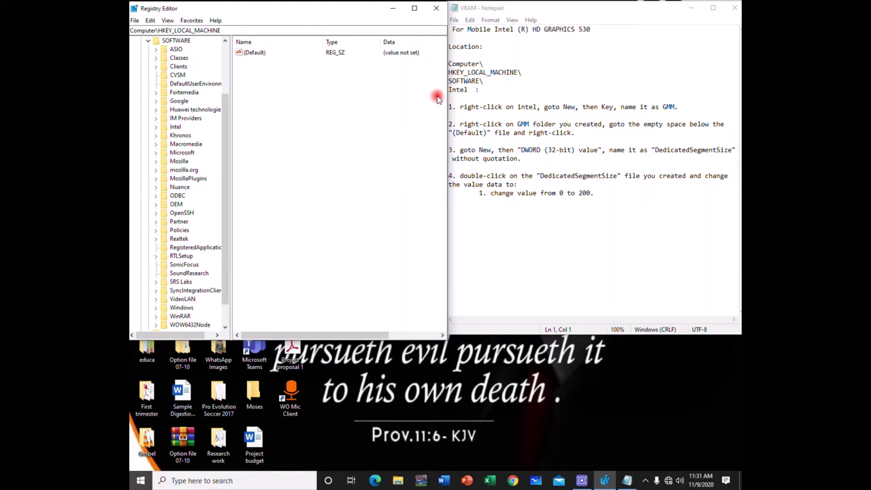
pyautogui.click(155, 128)
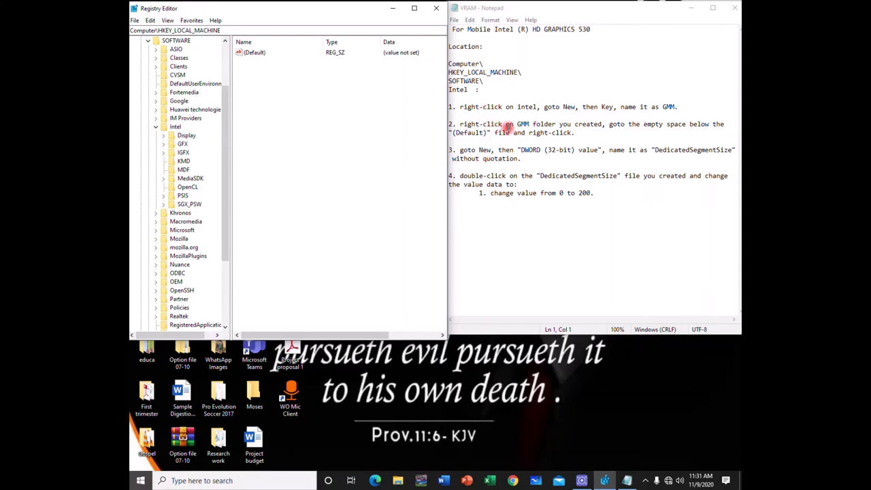
pyautogui.click(178, 128)
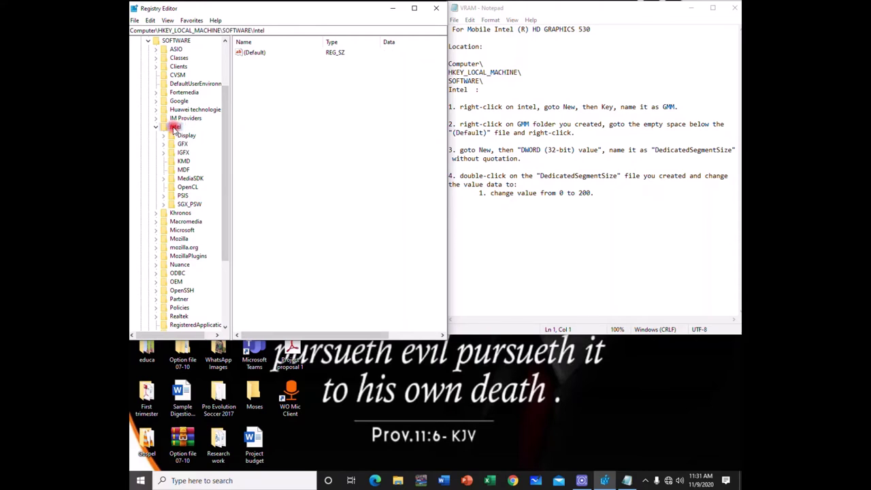
# - Use New > Key on the Intel key to add a subkey named GMM
pyautogui.rightClick(174, 128)
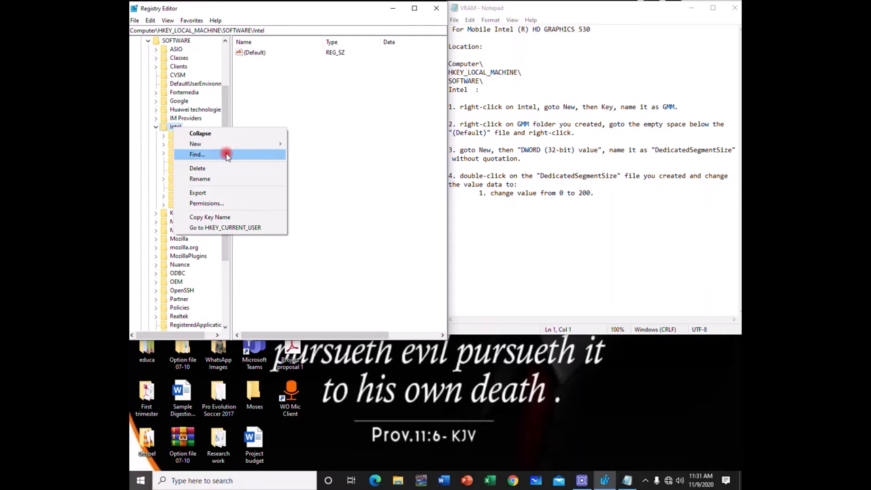
pyautogui.moveTo(267, 145)
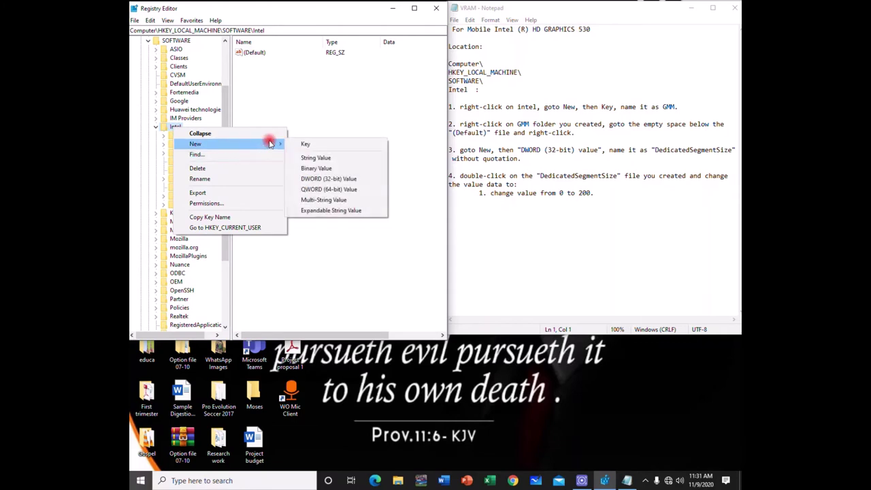
pyautogui.click(327, 146)
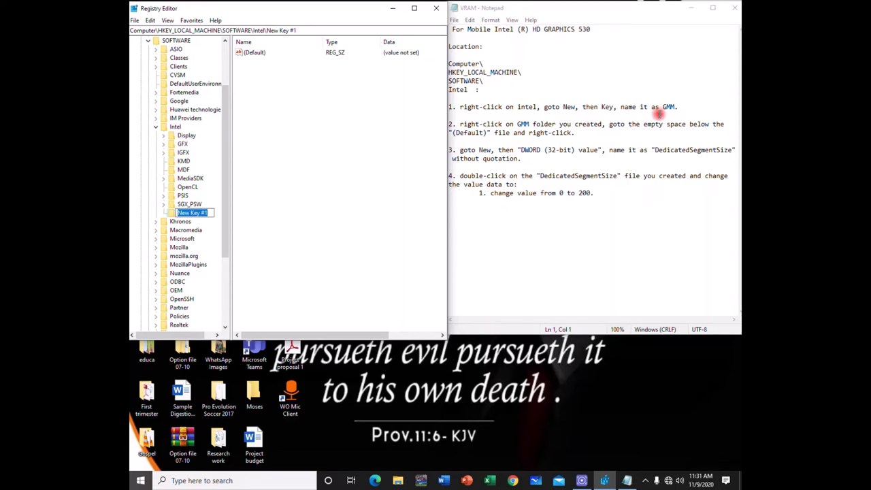
pyautogui.write('GMM')
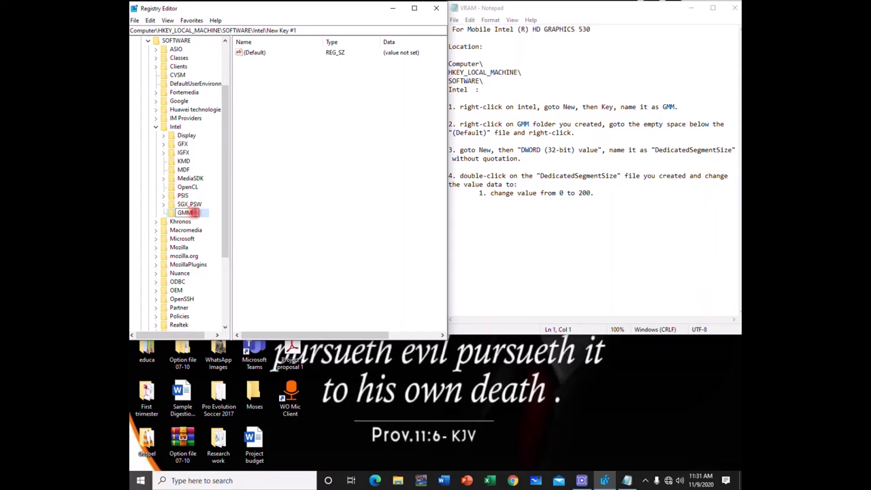
pyautogui.press('Return')
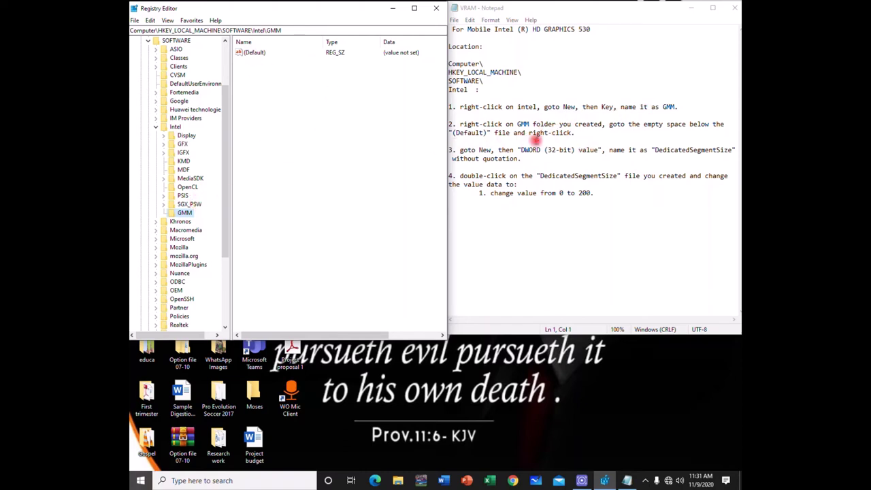
# - Add a new 32-bit DWORD value to the GMM key
pyautogui.rightClick(283, 76)
pyautogui.moveTo(312, 83)
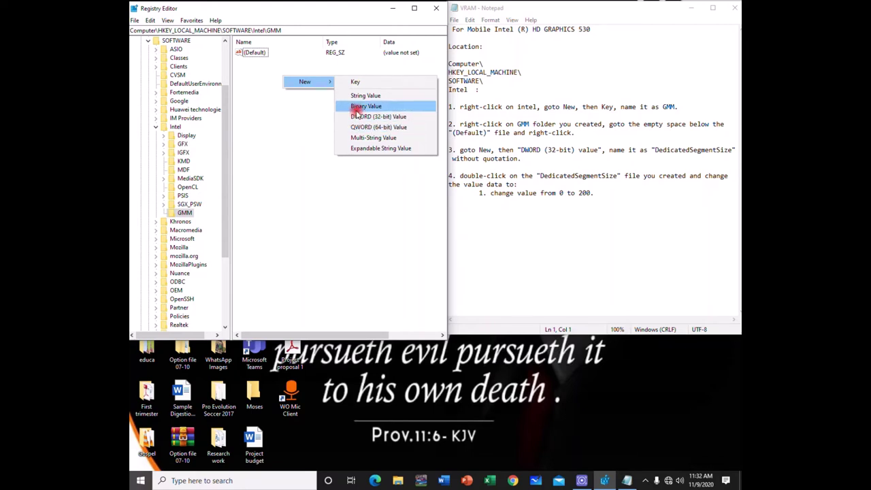
pyautogui.click(396, 117)
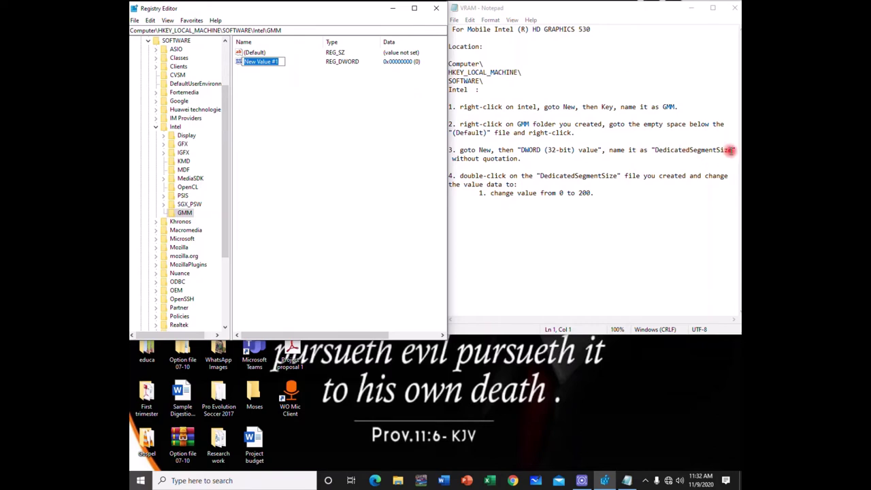
# - Copy DedicatedSegmentSize from the notes and rename New Value #1 to it
pyautogui.moveTo(730, 150); pyautogui.dragTo(652, 153)
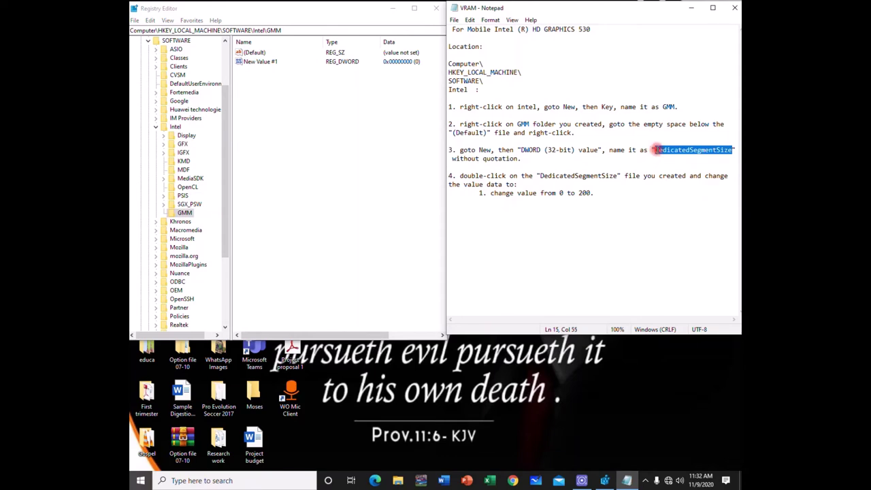
pyautogui.rightClick(664, 149)
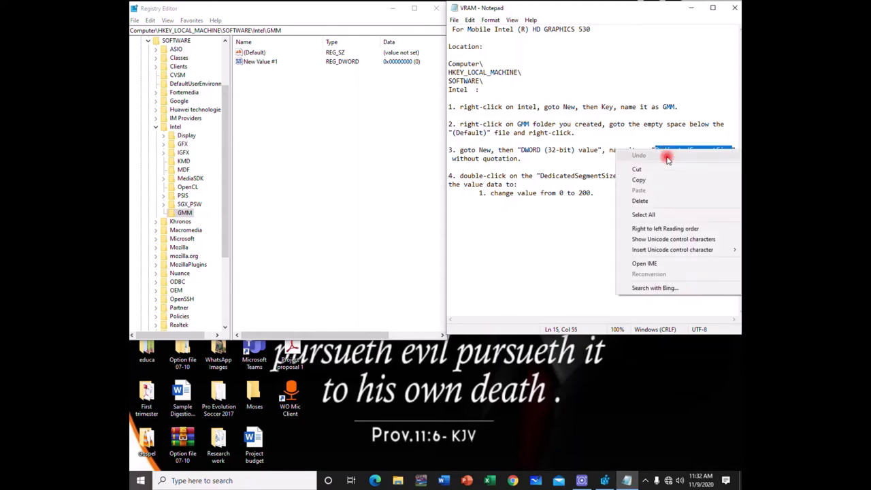
pyautogui.click(640, 181)
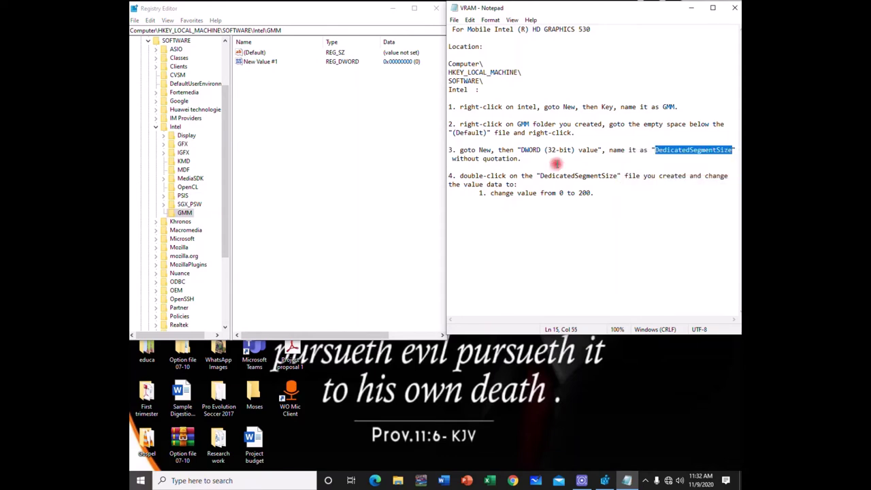
pyautogui.click(276, 63)
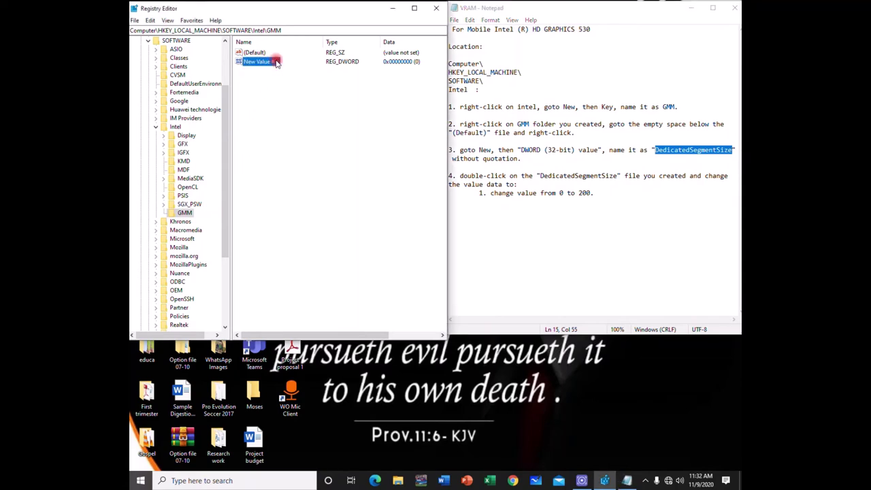
pyautogui.rightClick(277, 63)
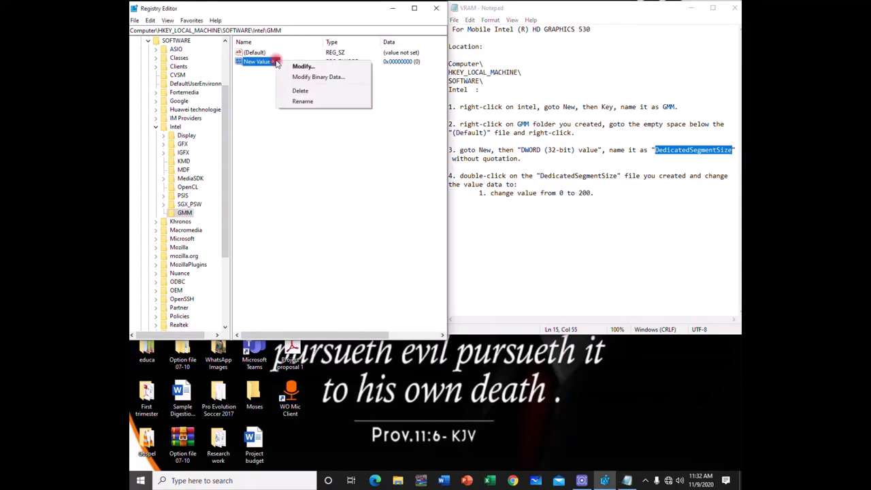
pyautogui.click(312, 101)
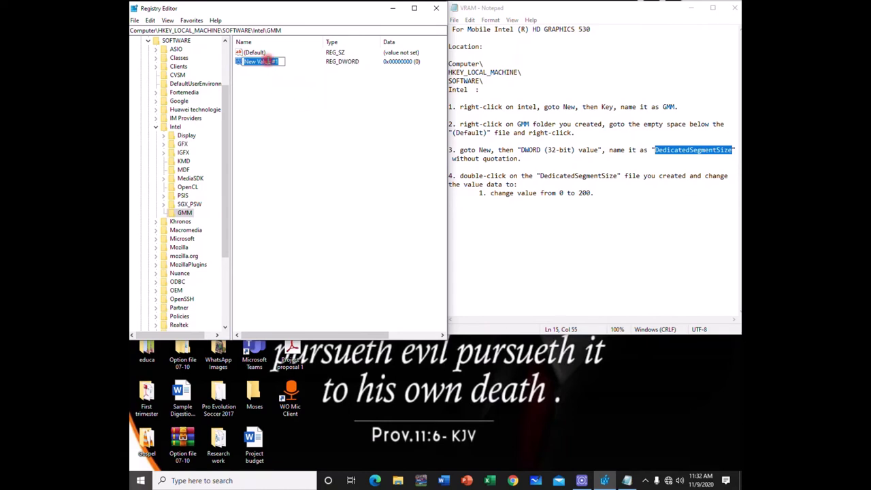
pyautogui.rightClick(269, 60)
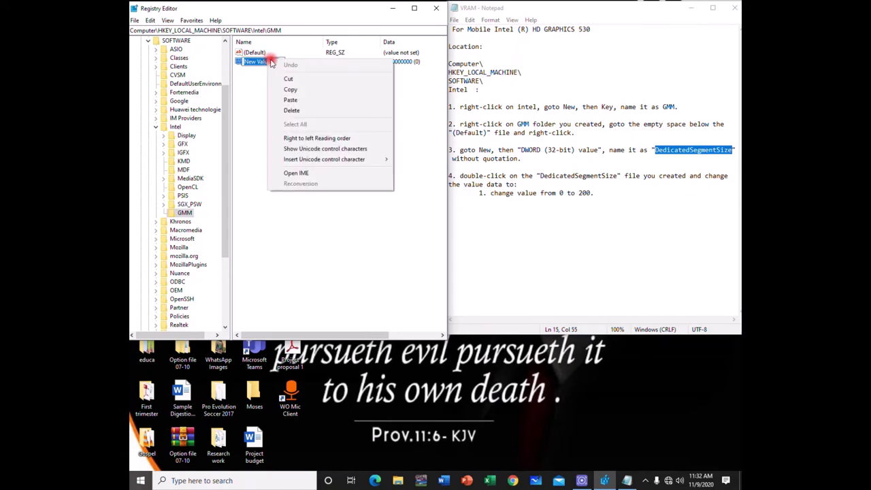
pyautogui.click(292, 100)
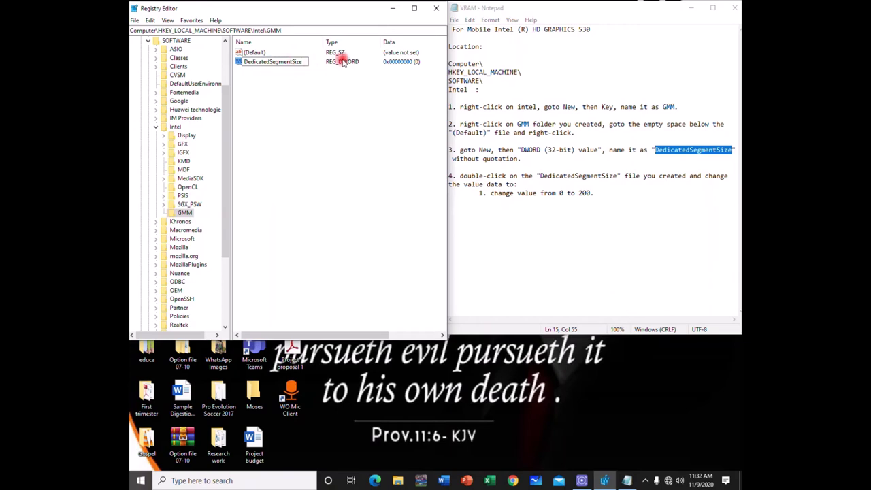
pyautogui.press('Return')
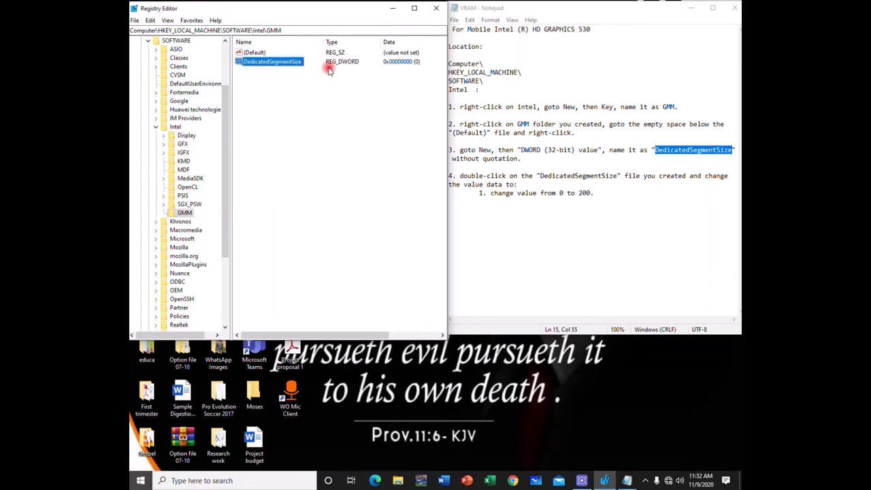
pyautogui.doubleClick(278, 62)
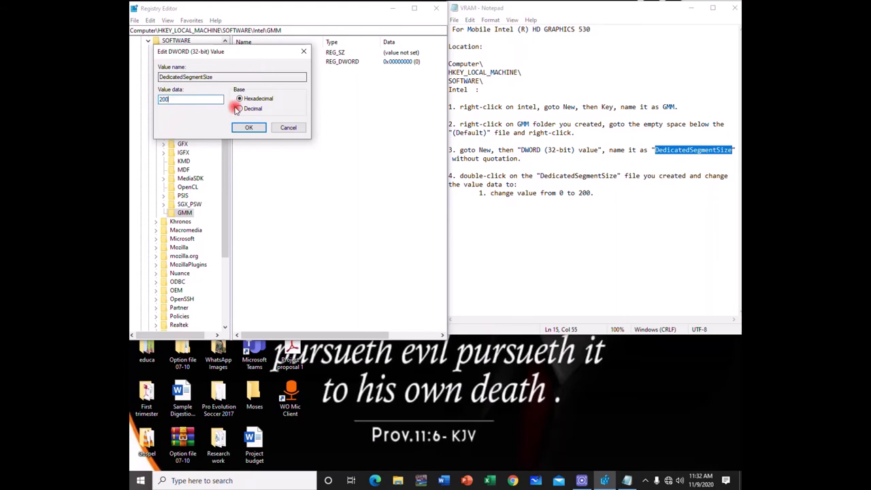
pyautogui.click(251, 129)
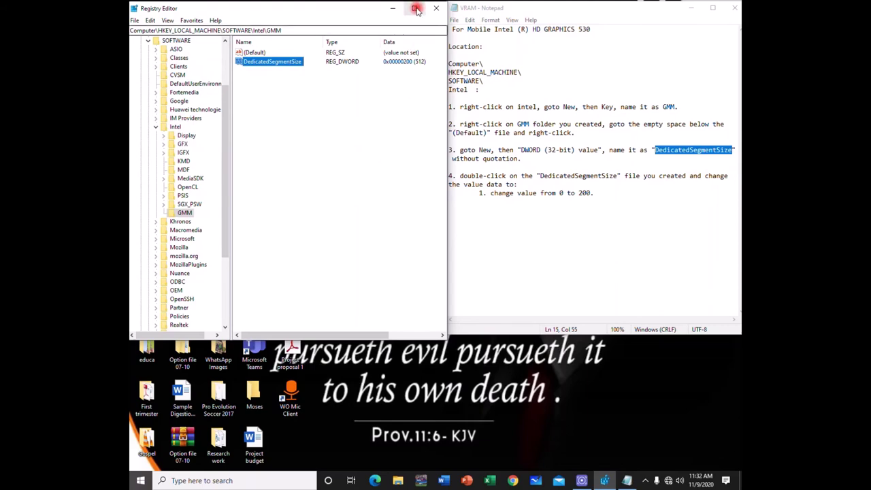
# - Close Registry Editor and Notepad, then restart the PC from the Start menu's Power options
pyautogui.click(439, 9)
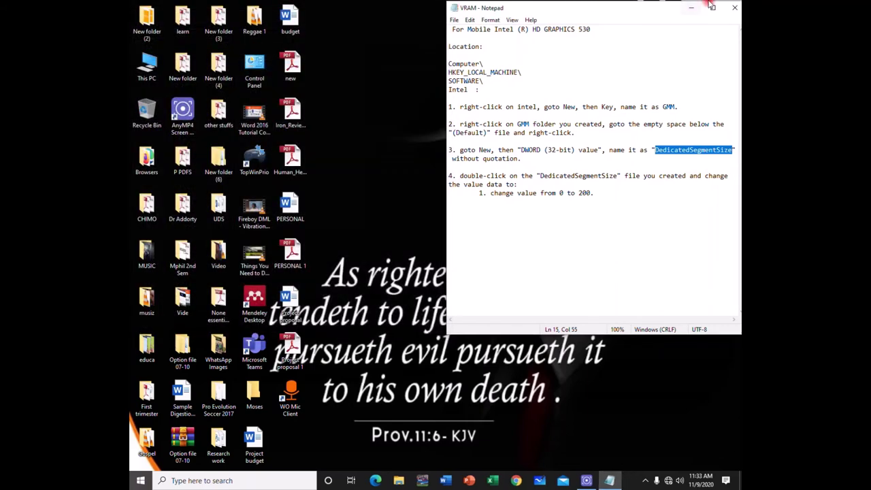
pyautogui.click(736, 7)
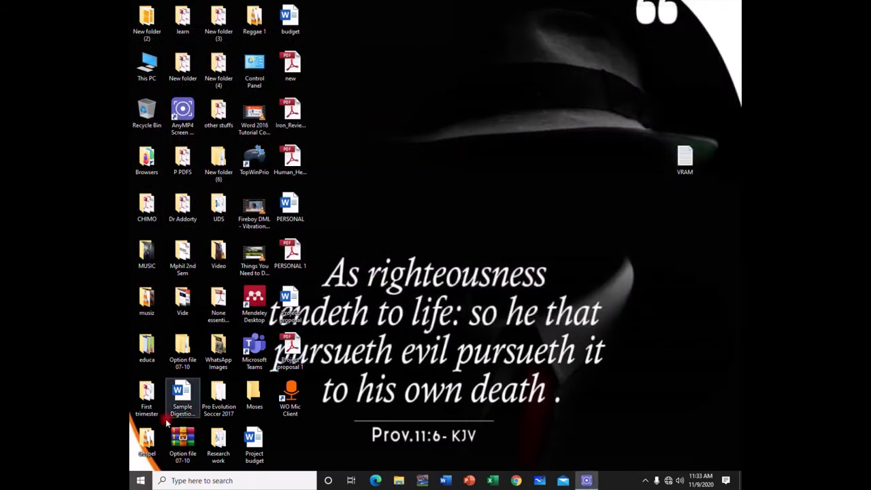
pyautogui.click(136, 480)
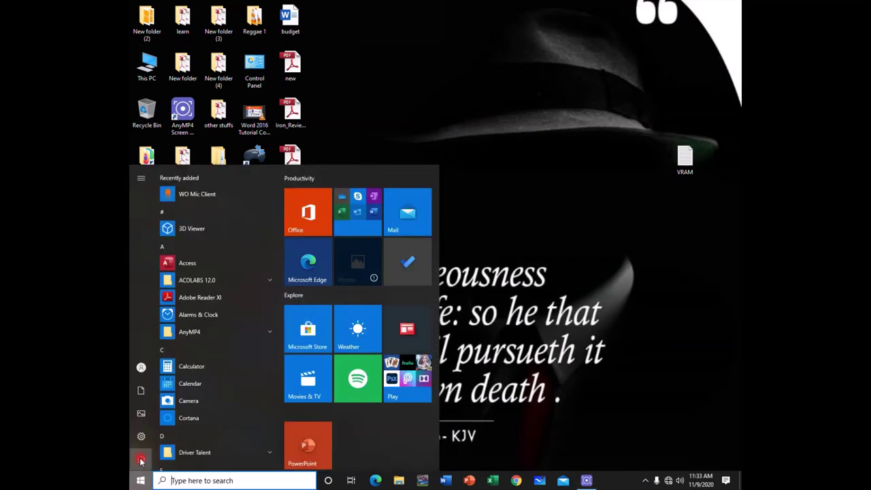
pyautogui.moveTo(146, 460)
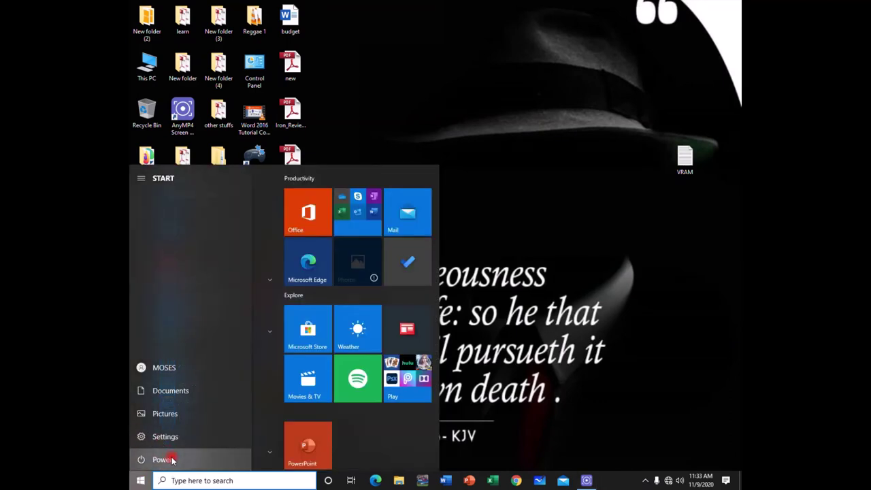
pyautogui.click(167, 460)
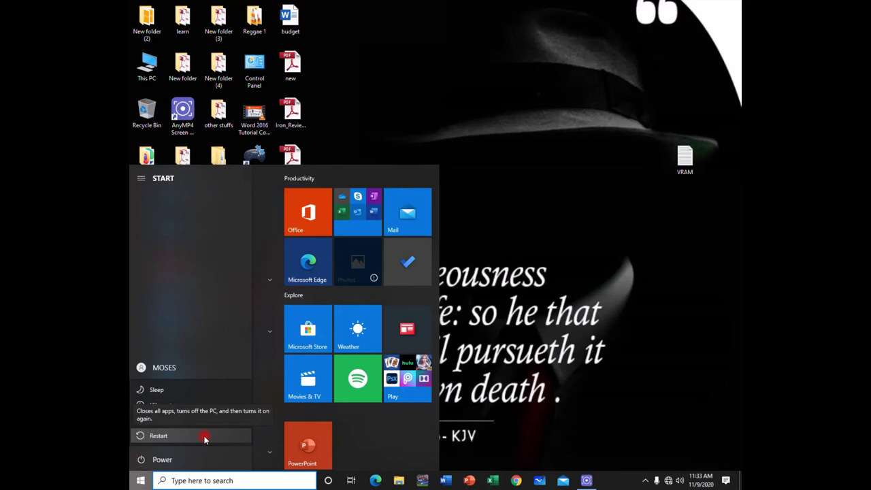
pyautogui.click(204, 437)
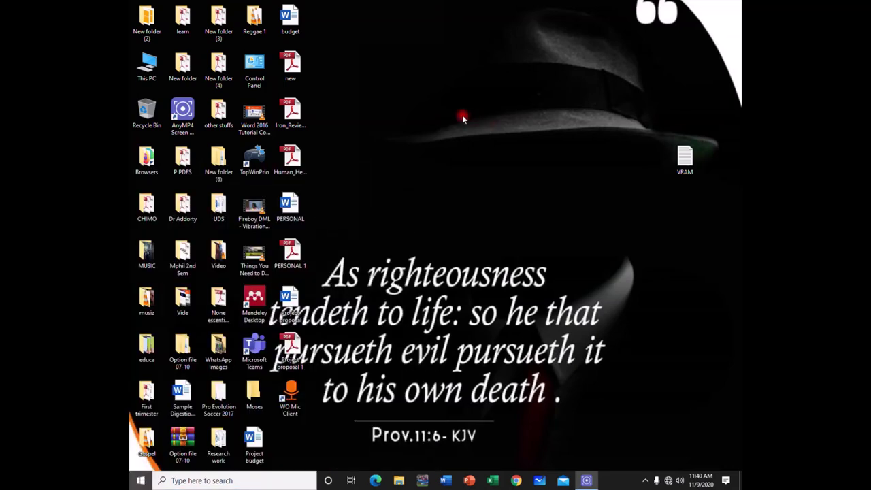
# - Reopen the adapter properties via Advanced display settings and confirm 512 MB dedicated video memory
pyautogui.rightClick(427, 117)
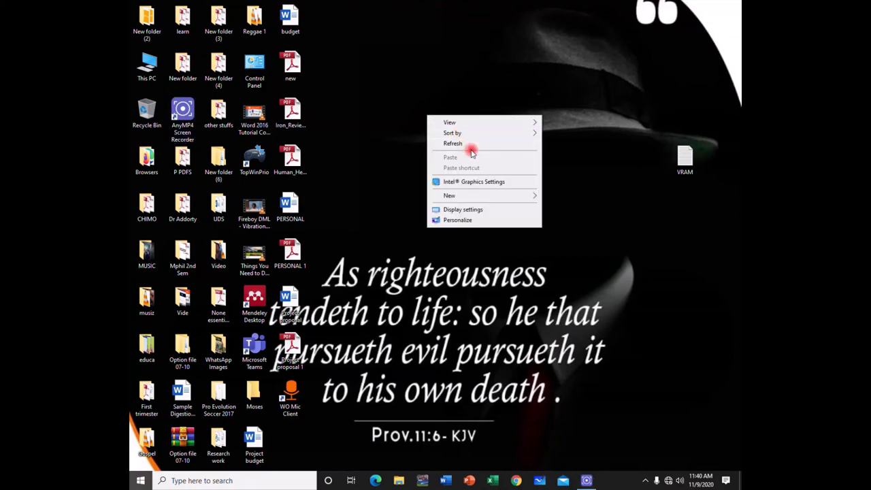
pyautogui.click(470, 210)
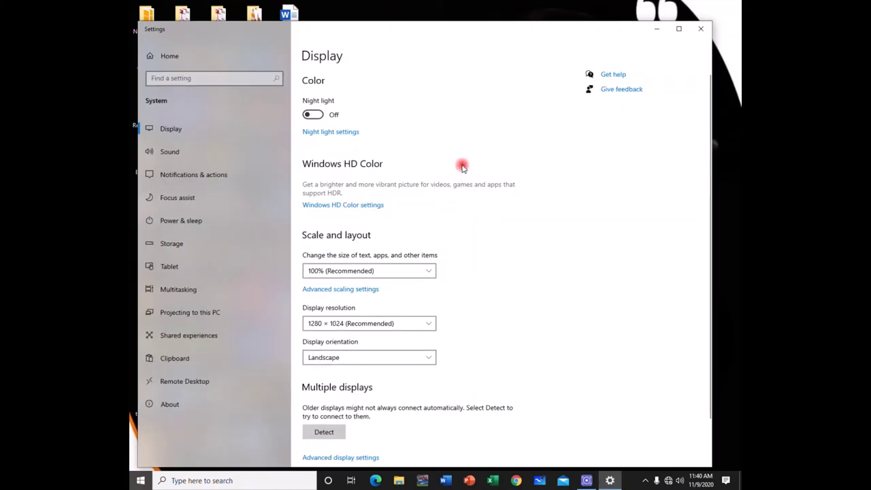
pyautogui.scroll(-1, 531, 226)
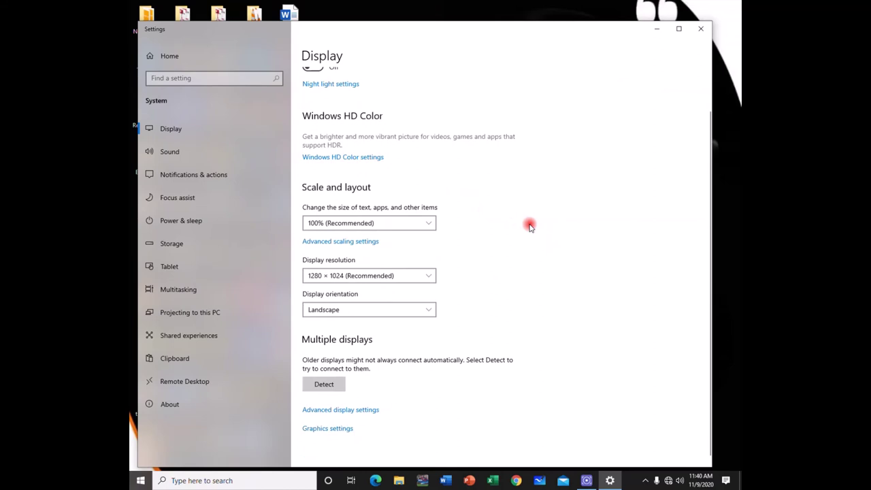
pyautogui.click(346, 405)
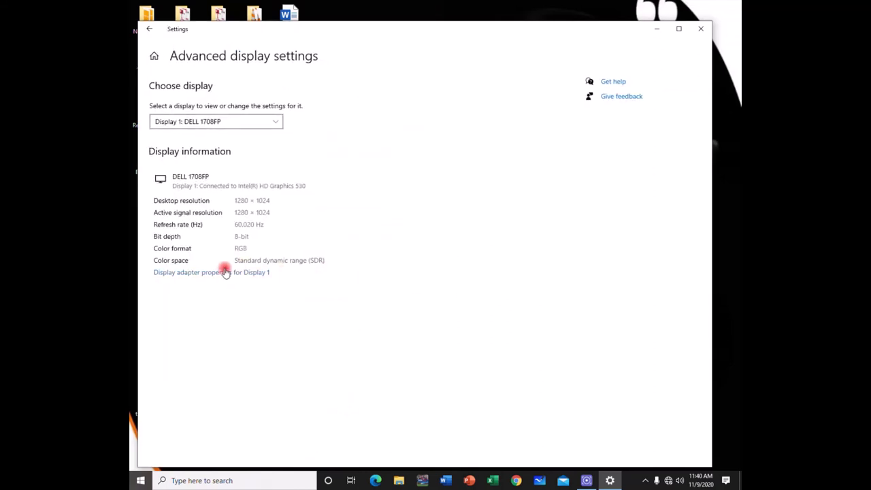
pyautogui.click(192, 273)
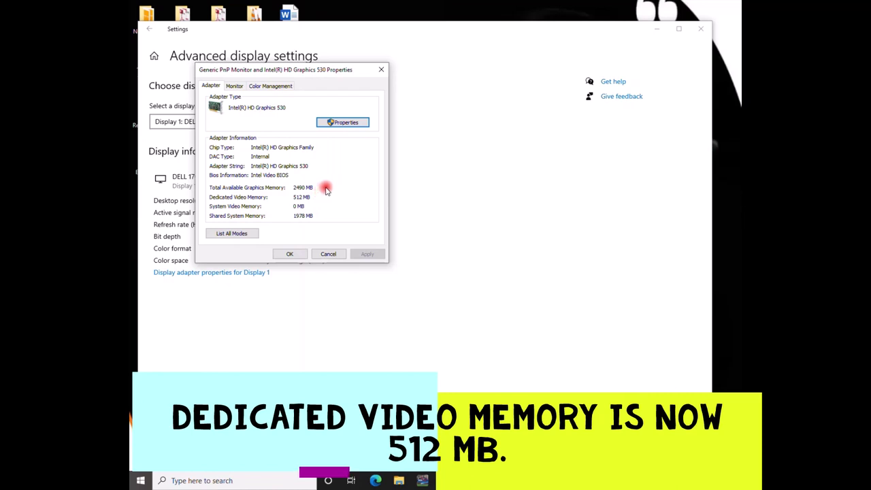
pyautogui.click(290, 253)
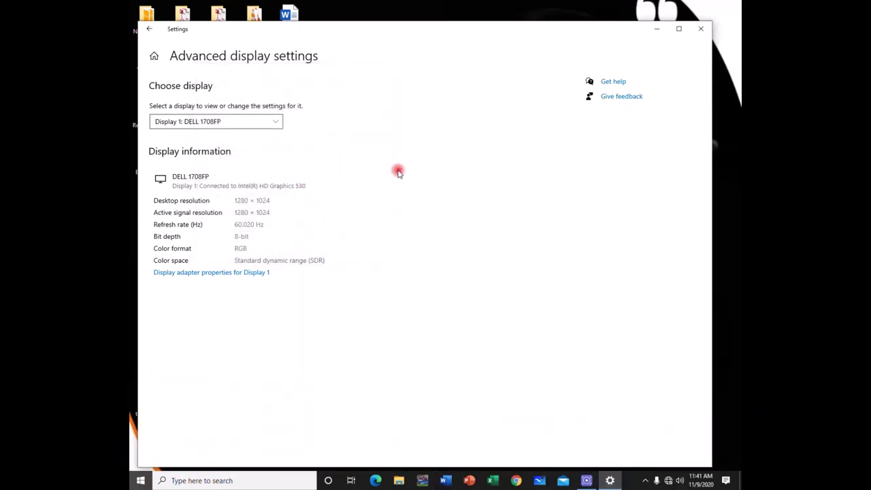
# - Close Settings and relaunch regedit from the Run box
pyautogui.click(703, 29)
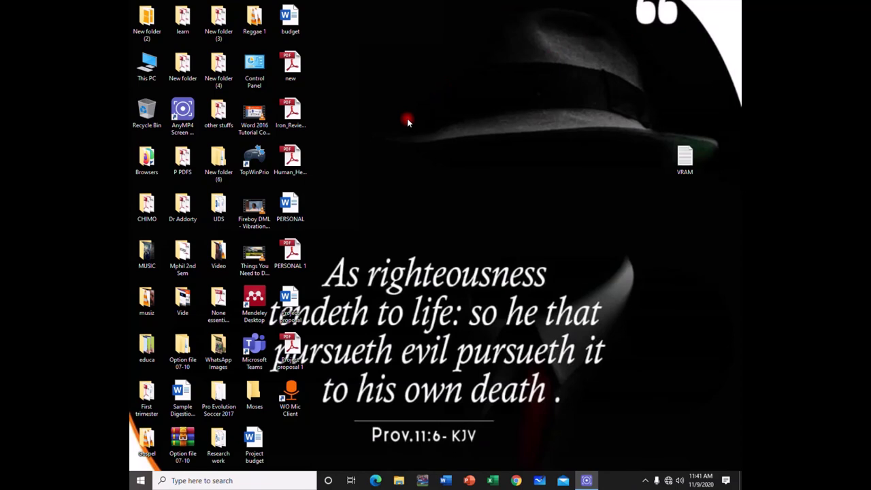
pyautogui.press('super+r')
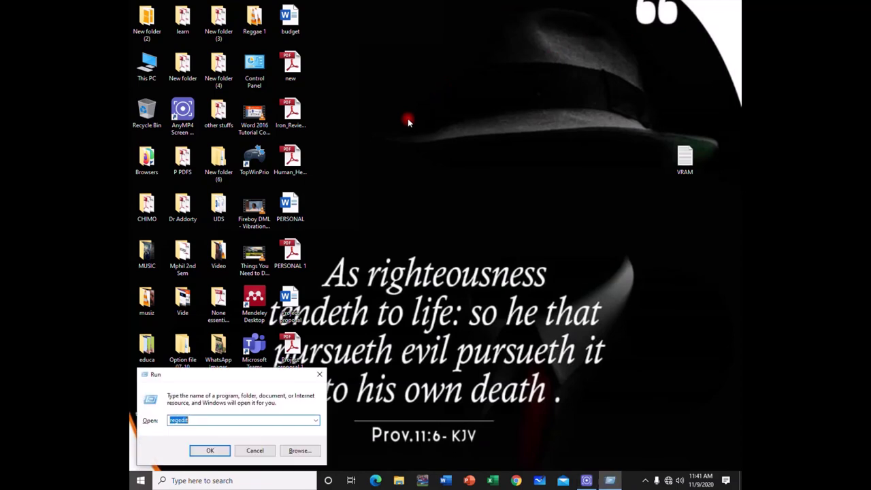
pyautogui.click(220, 454)
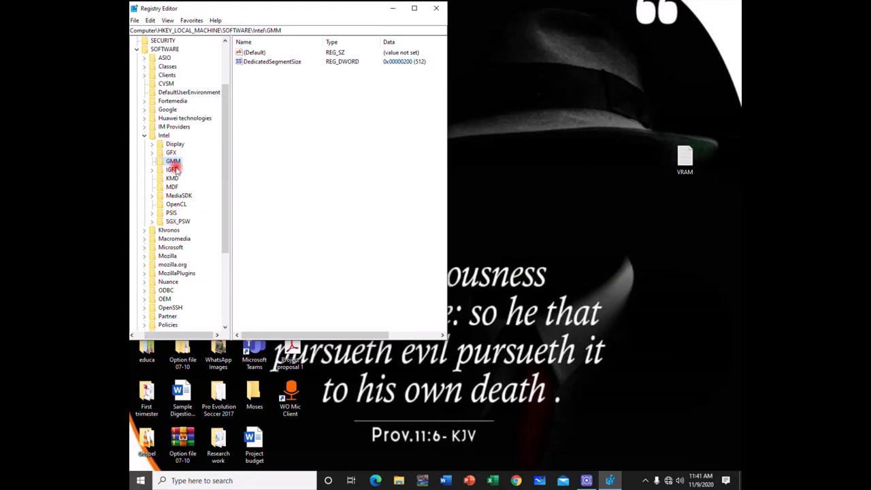
pyautogui.click(283, 64)
pyautogui.doubleClick(284, 63)
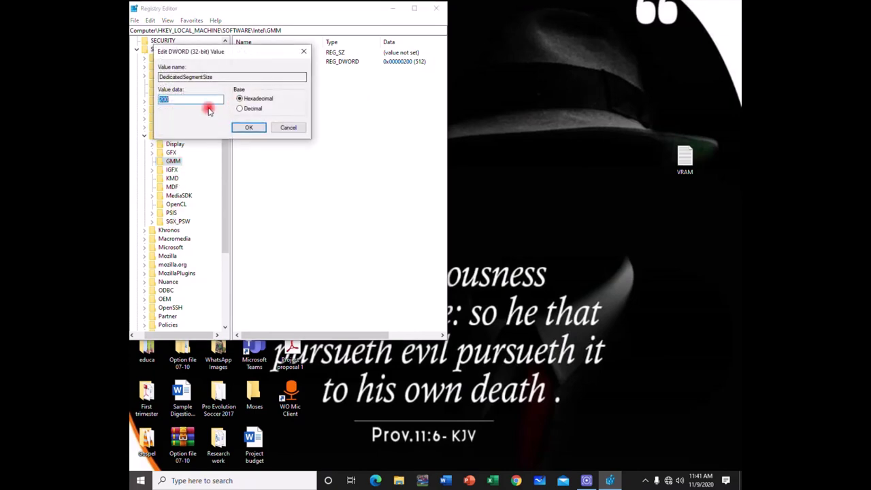
pyautogui.click(259, 128)
pyautogui.click(436, 9)
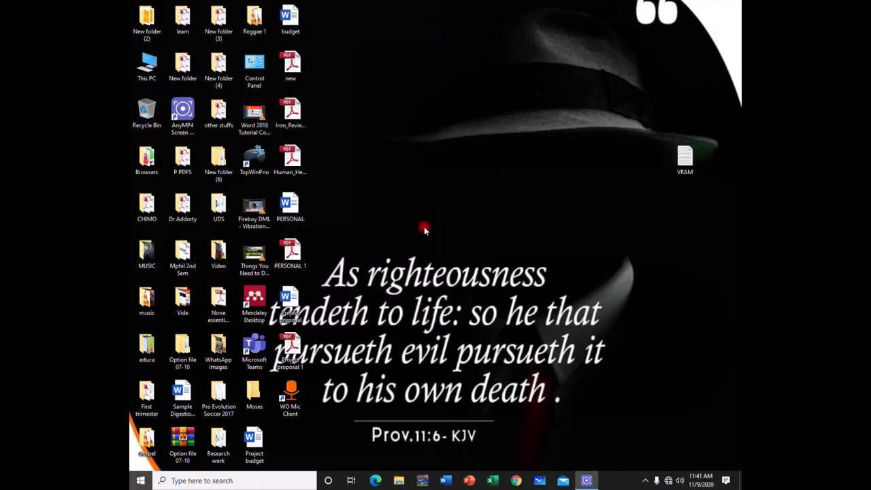